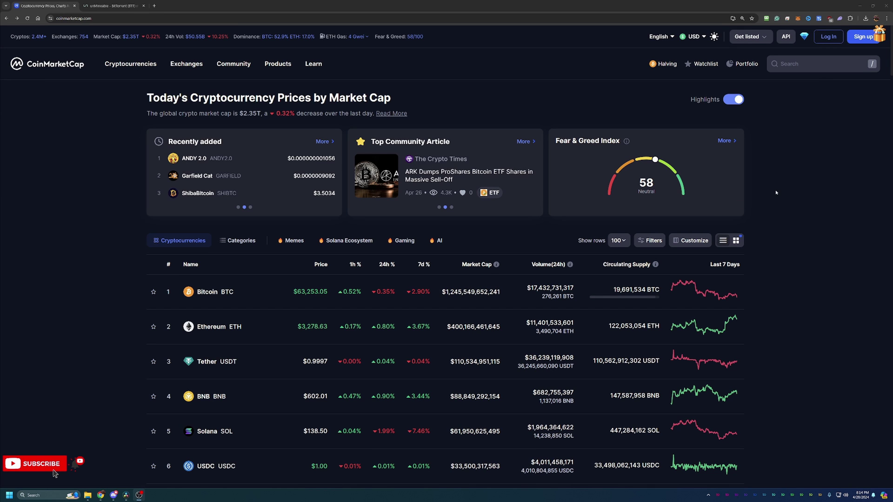
Scroll through CoinMarketCap's top coins by market cap, then back up to the top
{"action": "scroll", "coordinate": [777, 190], "scroll_direction": "down", "scroll_amount": 1}
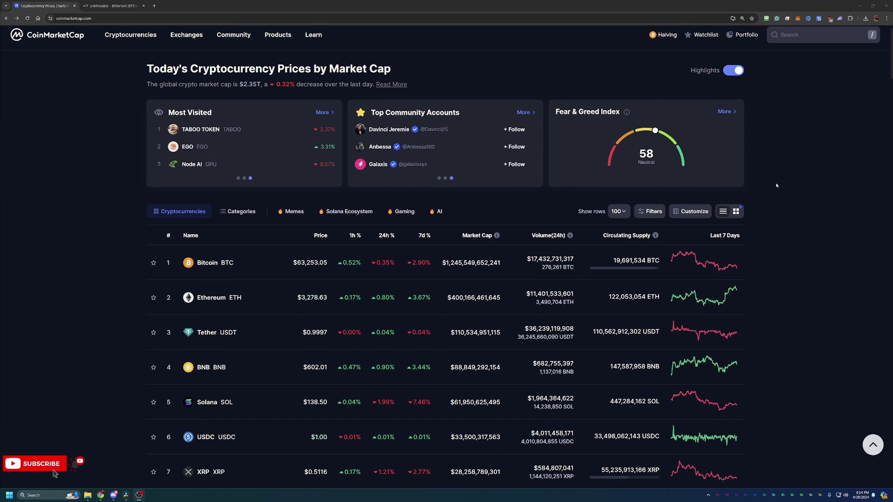
{"action": "scroll", "coordinate": [776, 185], "scroll_direction": "up", "scroll_amount": 1}
{"action": "scroll", "coordinate": [777, 185], "scroll_direction": "down", "scroll_amount": 1}
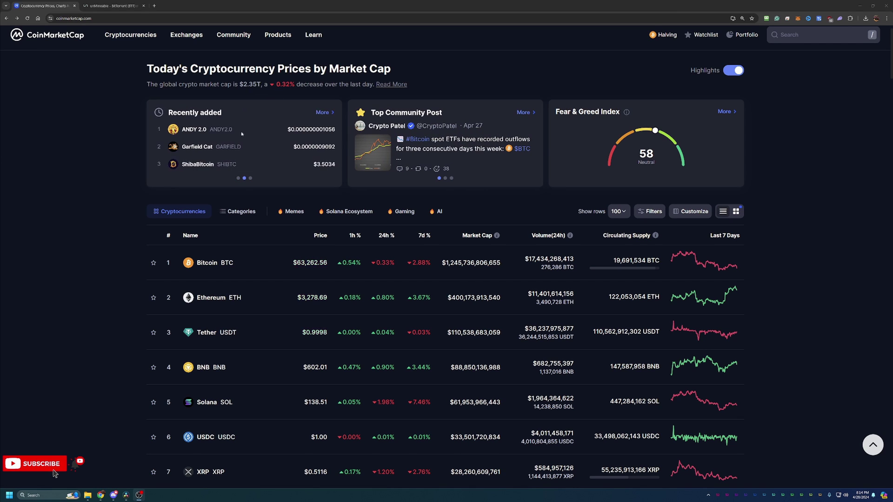
{"action": "scroll", "coordinate": [384, 221], "scroll_direction": "down", "scroll_amount": 2}
{"action": "scroll", "coordinate": [384, 221], "scroll_direction": "down", "scroll_amount": 2}
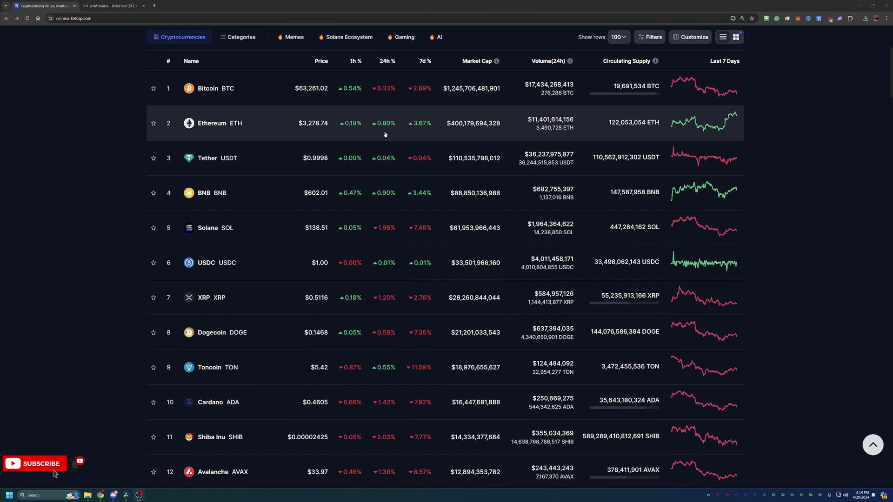
{"action": "scroll", "coordinate": [385, 134], "scroll_direction": "down", "scroll_amount": 1}
{"action": "scroll", "coordinate": [385, 134], "scroll_direction": "down", "scroll_amount": 2}
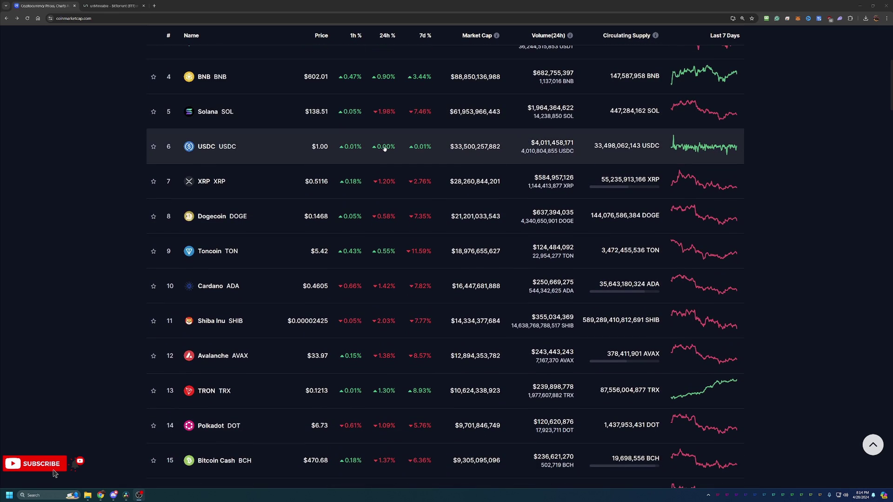
{"action": "scroll", "coordinate": [385, 149], "scroll_direction": "down", "scroll_amount": 2}
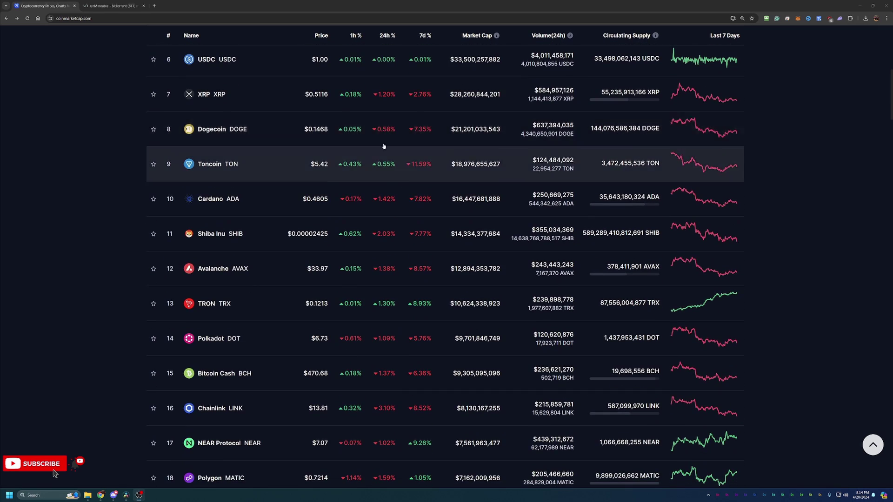
{"action": "scroll", "coordinate": [386, 152], "scroll_direction": "down", "scroll_amount": 2}
{"action": "scroll", "coordinate": [385, 151], "scroll_direction": "up", "scroll_amount": 6}
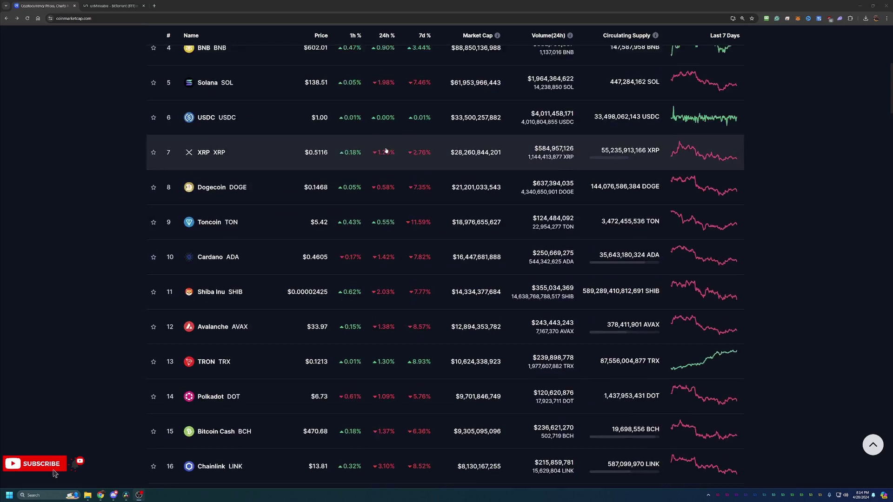
{"action": "scroll", "coordinate": [386, 150], "scroll_direction": "up", "scroll_amount": 5}
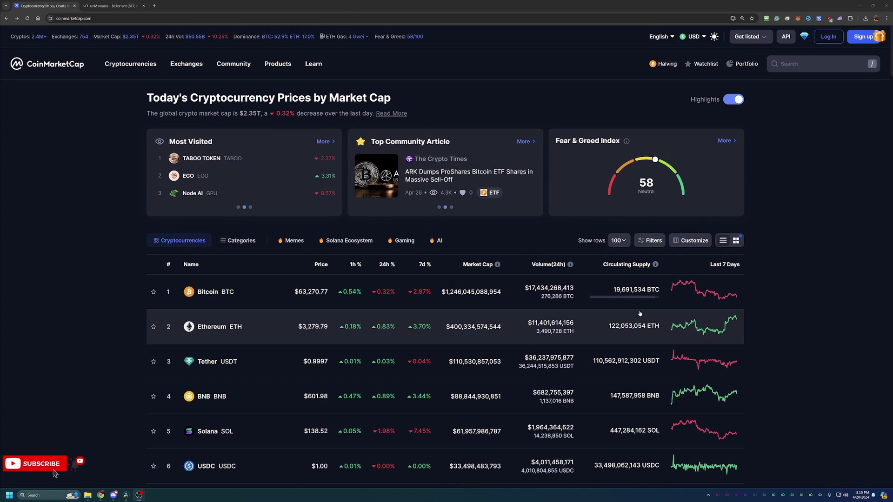
{"action": "scroll", "coordinate": [646, 324], "scroll_direction": "down", "scroll_amount": 2}
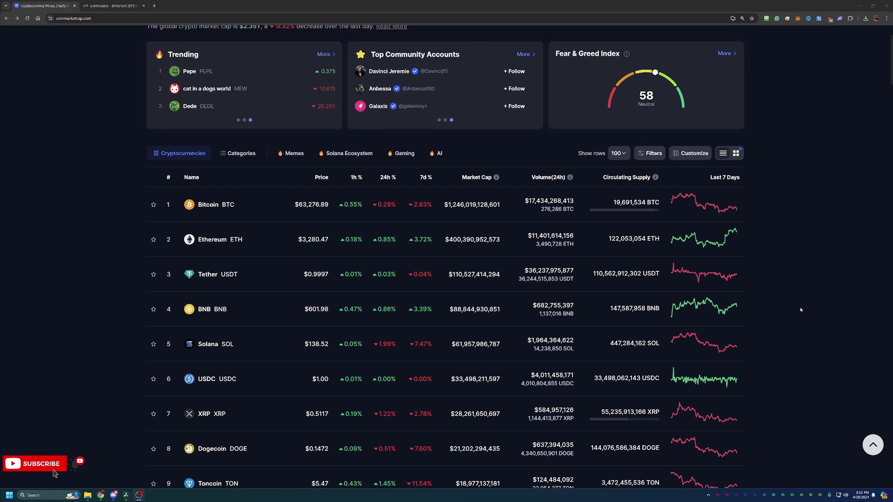
{"action": "scroll", "coordinate": [802, 307], "scroll_direction": "up", "scroll_amount": 2}
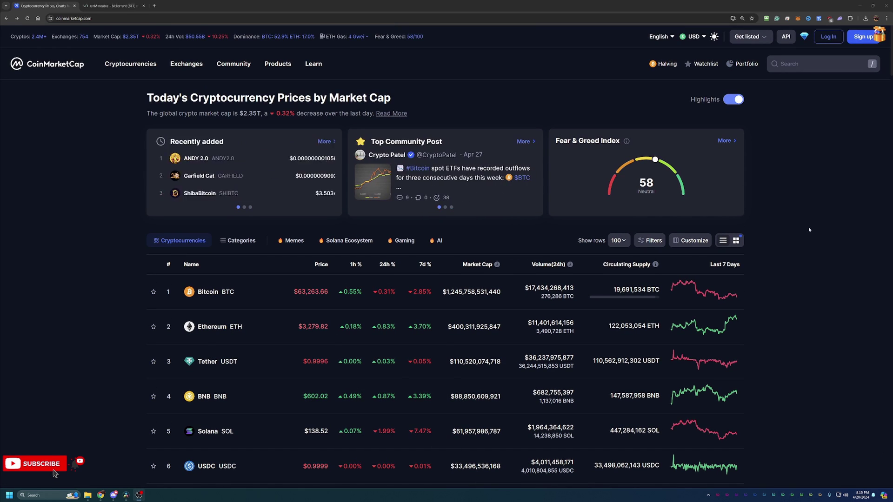
Open BitTorrent (New) BTT from recent searches and switch its price chart to All
{"action": "left_click", "coordinate": [807, 63]}
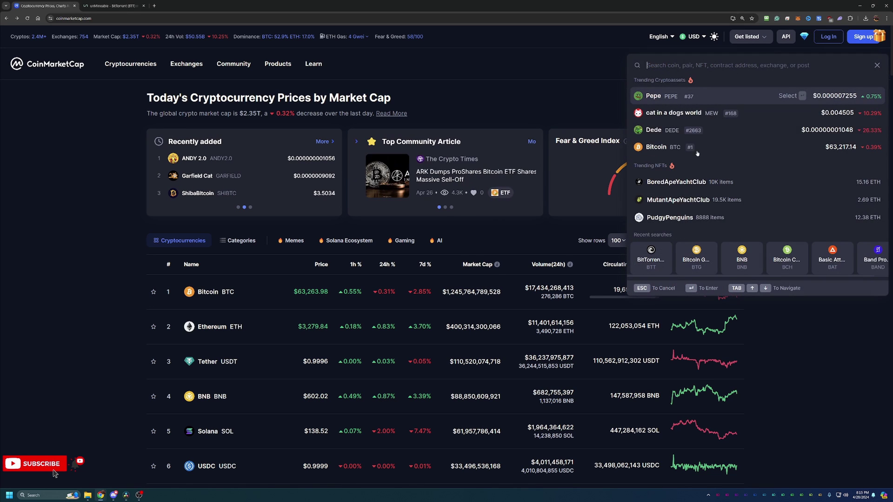
{"action": "left_click", "coordinate": [647, 261]}
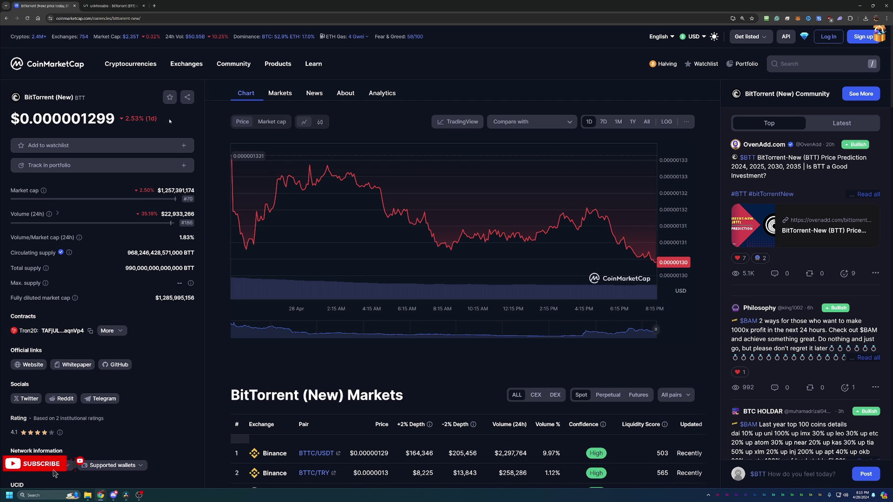
{"action": "left_click", "coordinate": [646, 122]}
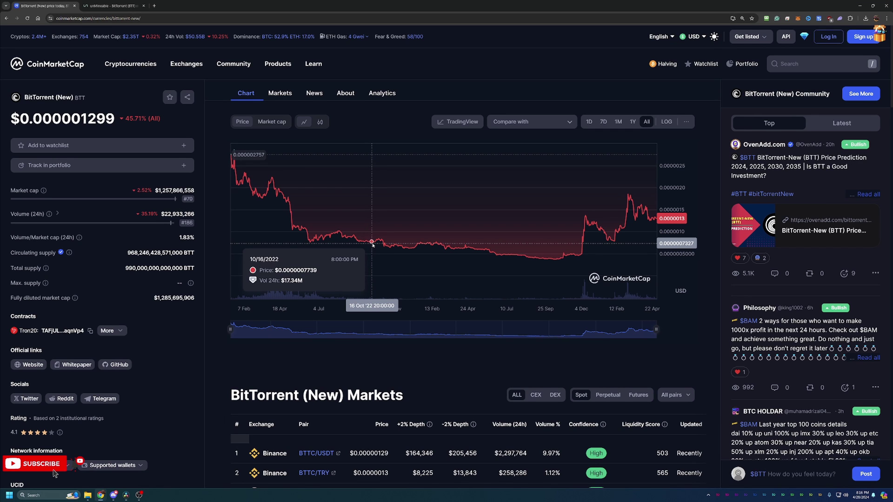
Switch to unMineable and scroll to the BTT Kawpow pool details and wizard link
{"action": "left_click", "coordinate": [115, 3]}
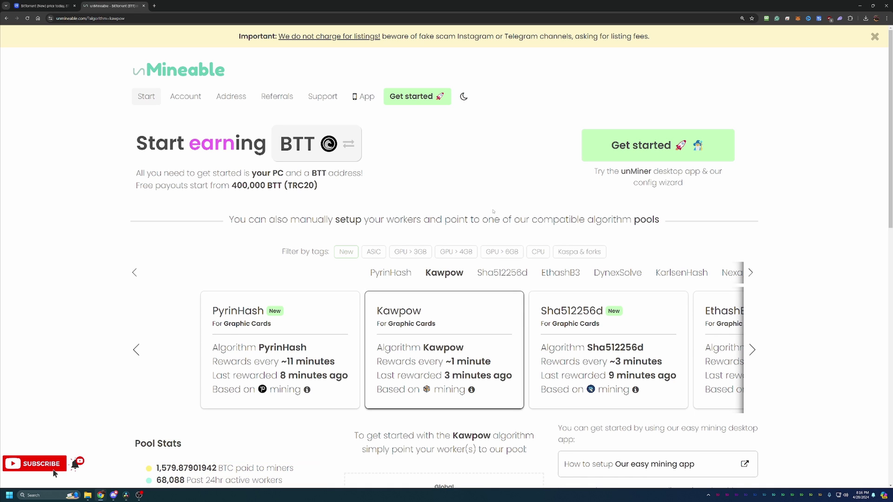
{"action": "scroll", "coordinate": [491, 202], "scroll_direction": "down", "scroll_amount": 1}
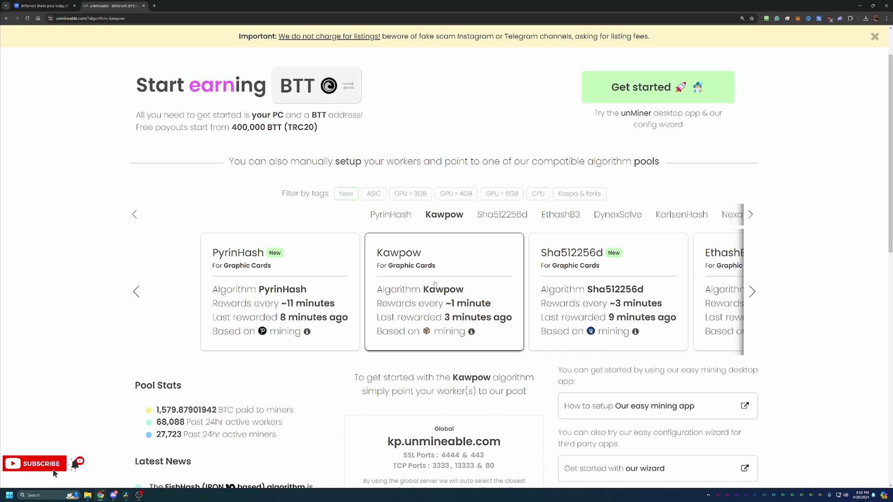
{"action": "scroll", "coordinate": [435, 284], "scroll_direction": "down", "scroll_amount": 2}
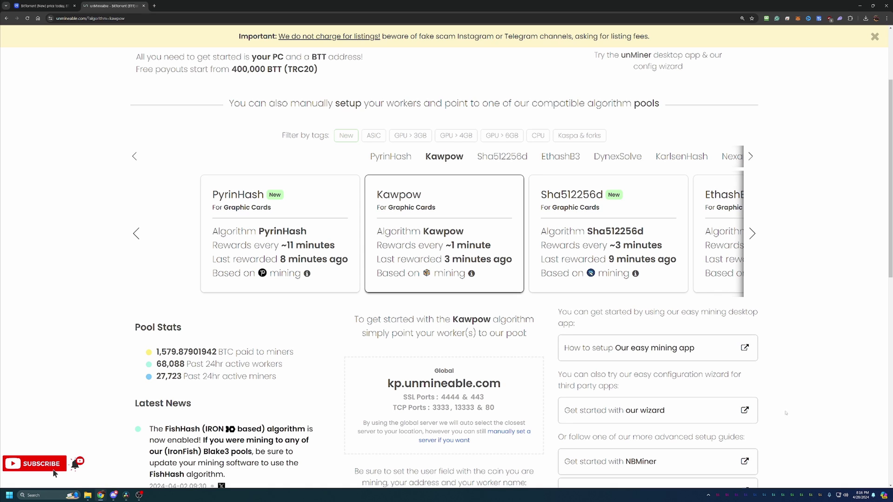
Run the configuration wizard in Basic mode with GPU hardware and the KAWPOW algorithm
{"action": "left_click", "coordinate": [723, 415]}
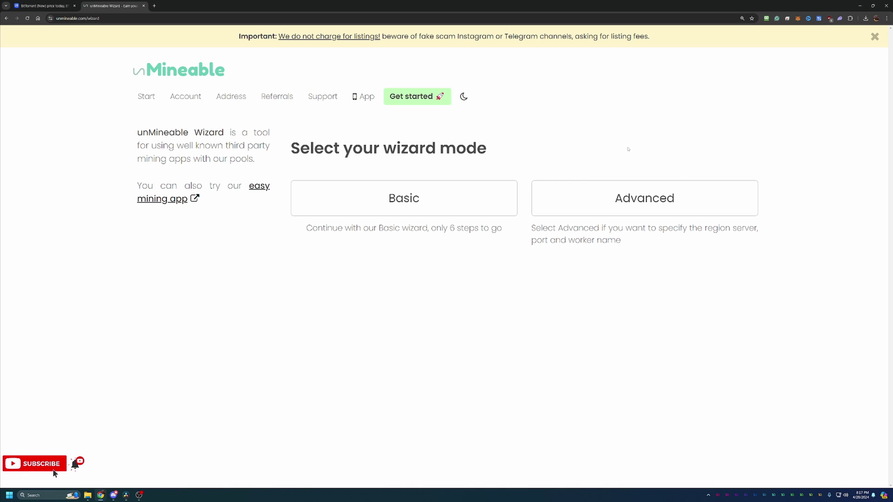
{"action": "left_click", "coordinate": [417, 190]}
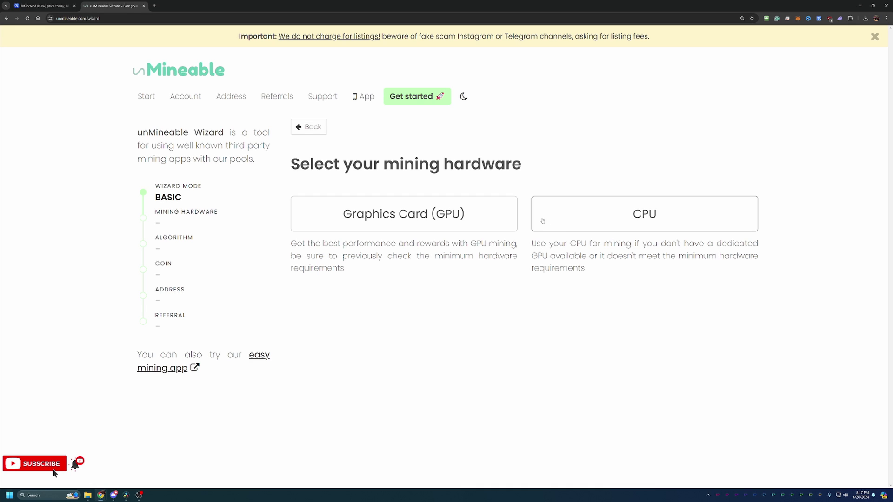
{"action": "left_click", "coordinate": [490, 211]}
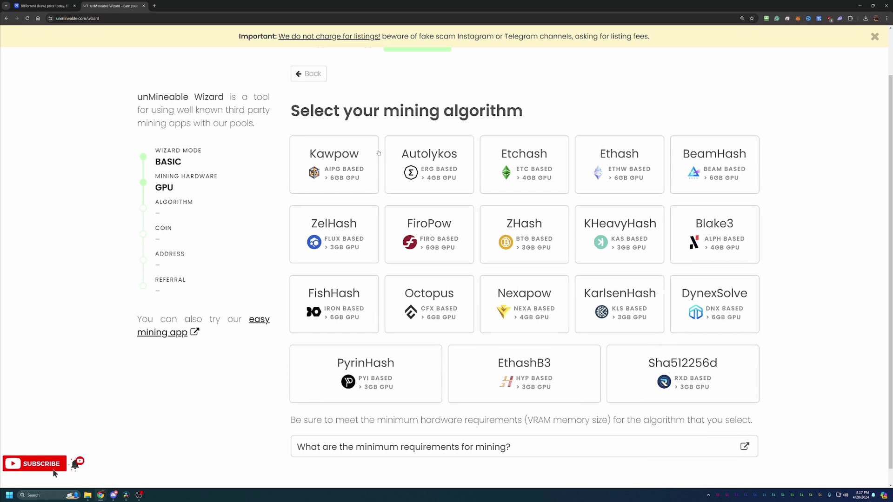
{"action": "left_click", "coordinate": [342, 148]}
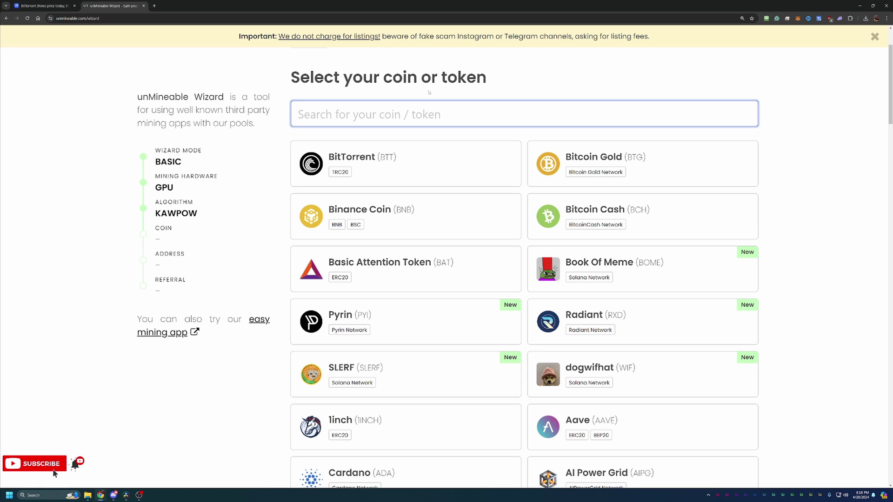
Select BitTorrent (BTT) and paste the wallet address, correcting its last character to uppercase 'N'
{"action": "left_click", "coordinate": [402, 161]}
{"action": "left_click", "coordinate": [420, 196]}
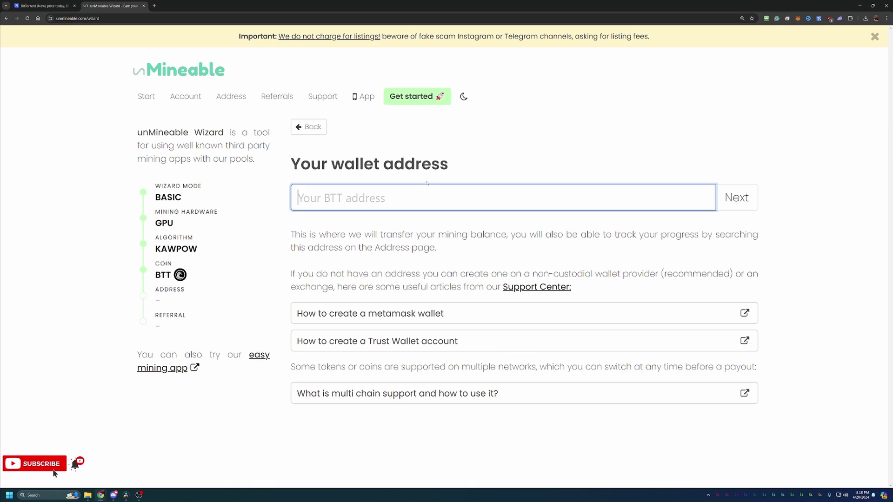
{"action": "type", "text": "TMpD8Yd7Jhh4gSwjNMwTnK4Q9tQ2puKkUN"}
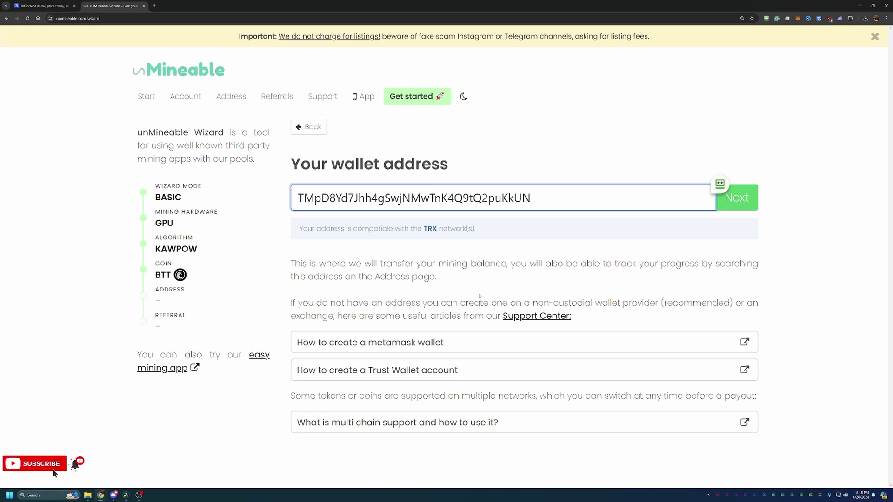
{"action": "key", "text": "BackSpace"}
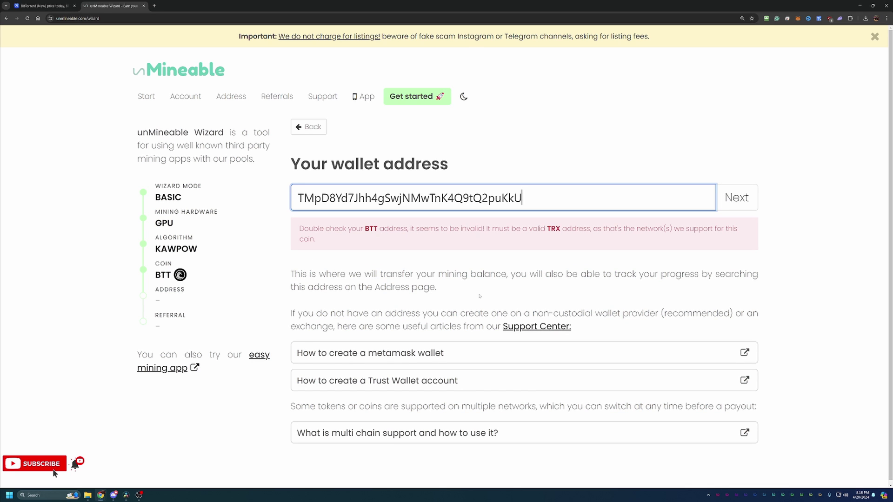
{"action": "type", "text": "n"}
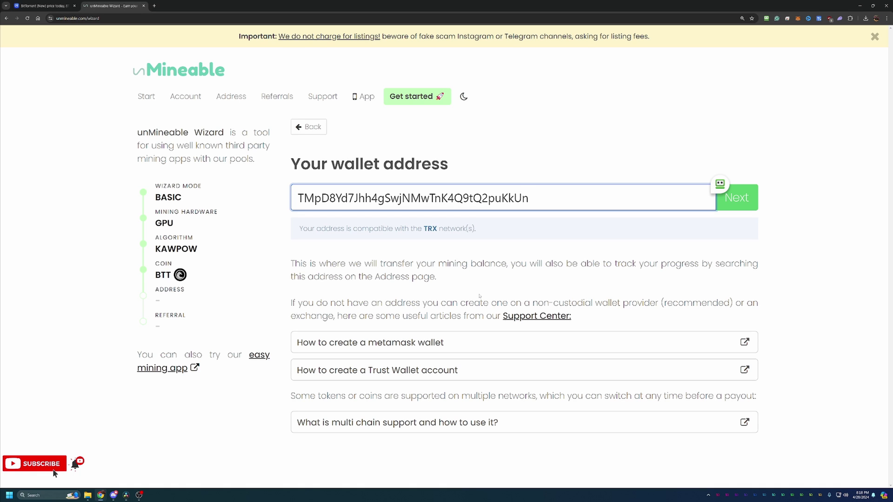
{"action": "key", "text": "BackSpace"}
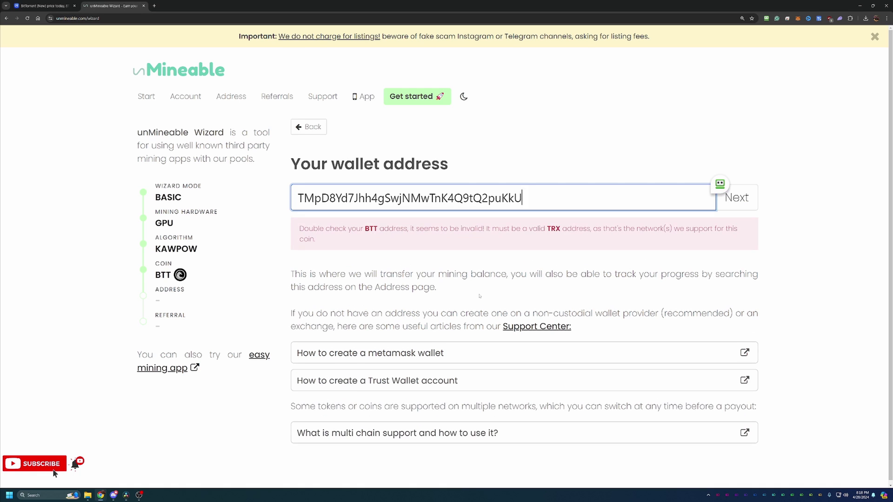
{"action": "type", "text": "N"}
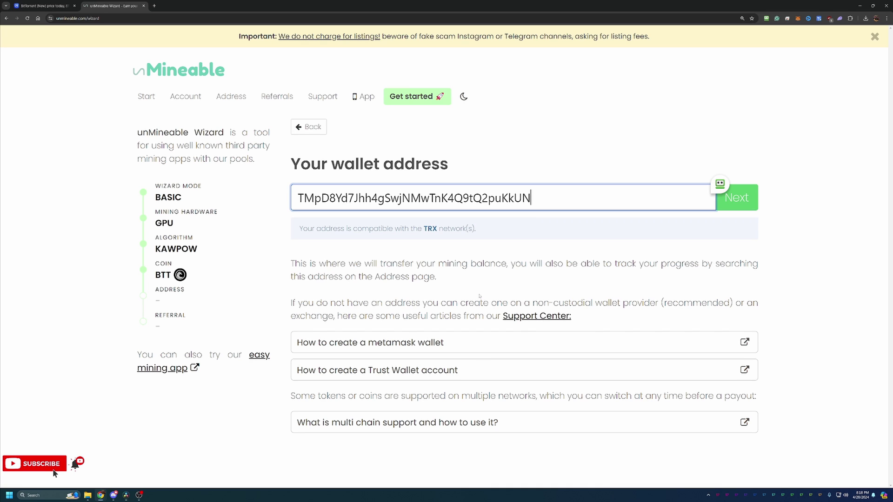
Confirm the wallet address with Next to reach the referral code step
{"action": "left_click", "coordinate": [746, 208]}
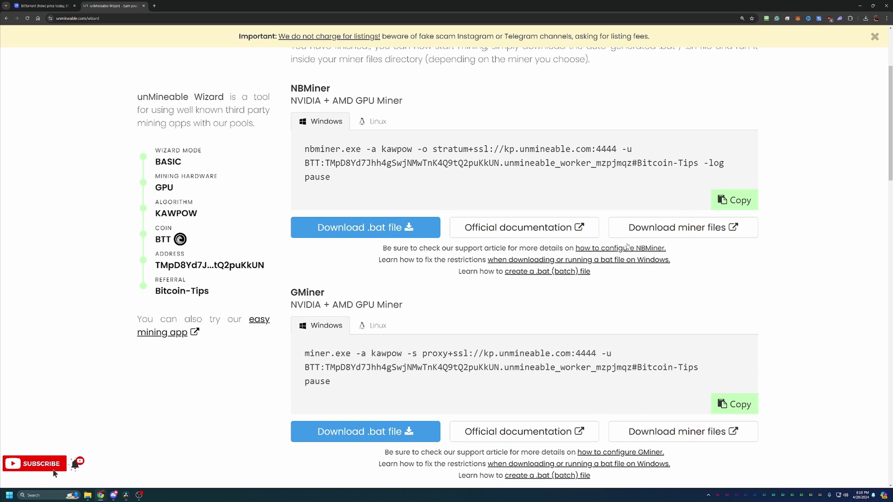
Scroll down to the GMiner kawpow command and its .bat download
{"action": "scroll", "coordinate": [411, 229], "scroll_direction": "down", "scroll_amount": 1}
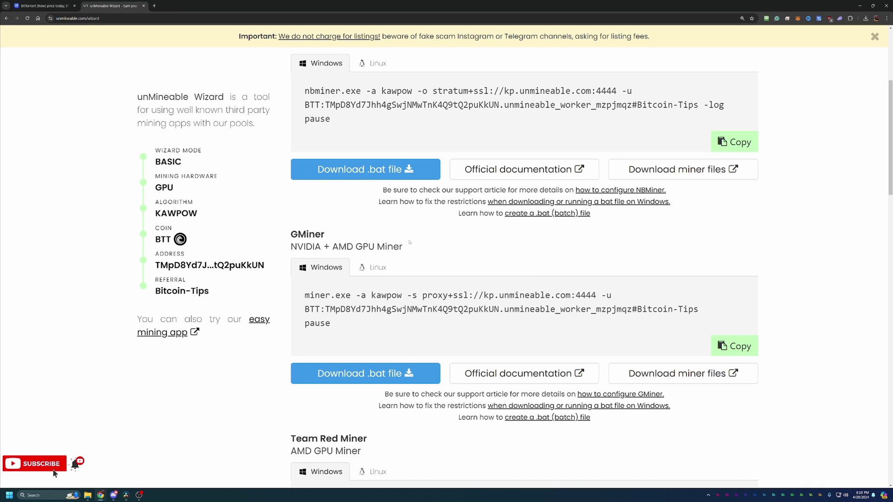
{"action": "scroll", "coordinate": [416, 249], "scroll_direction": "down", "scroll_amount": 1}
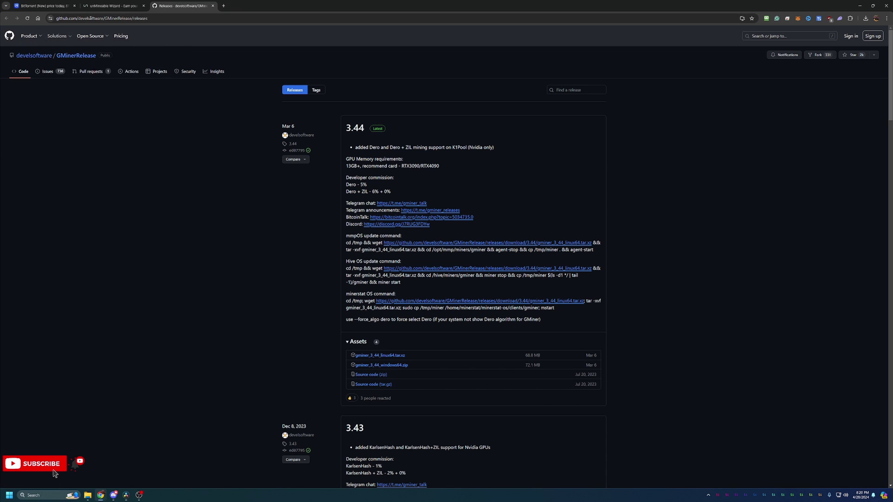
Go back from the GitHub releases tab to the unMineable Wizard tab
{"action": "left_click", "coordinate": [117, 6]}
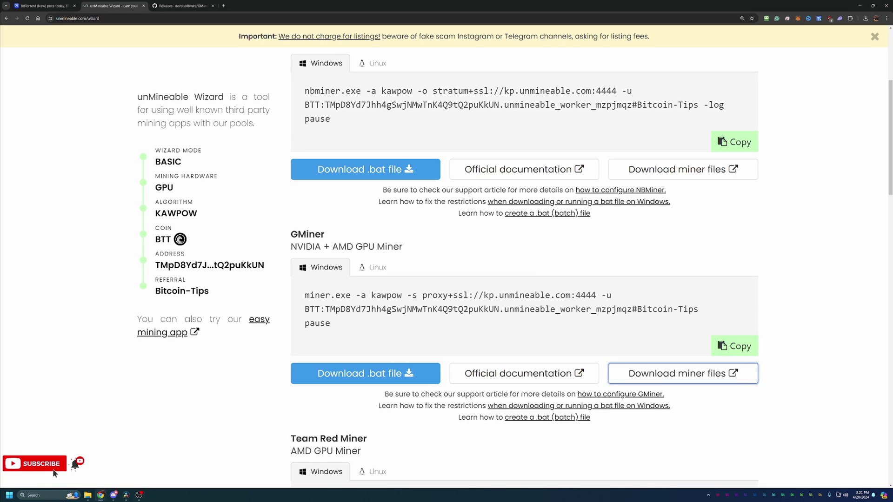
Launch unmineable-BTT-kawpow-gminer.bat from the gminer folder and expand SmartScreen's More info
{"action": "key", "text": "super+shift+Left"}
{"action": "scroll", "coordinate": [605, 214], "scroll_direction": "down", "scroll_amount": 1}
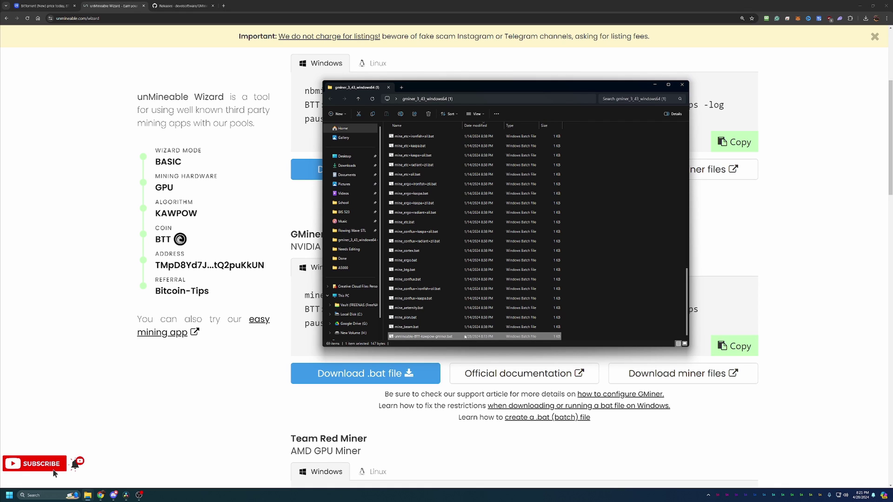
{"action": "double_click", "coordinate": [463, 338]}
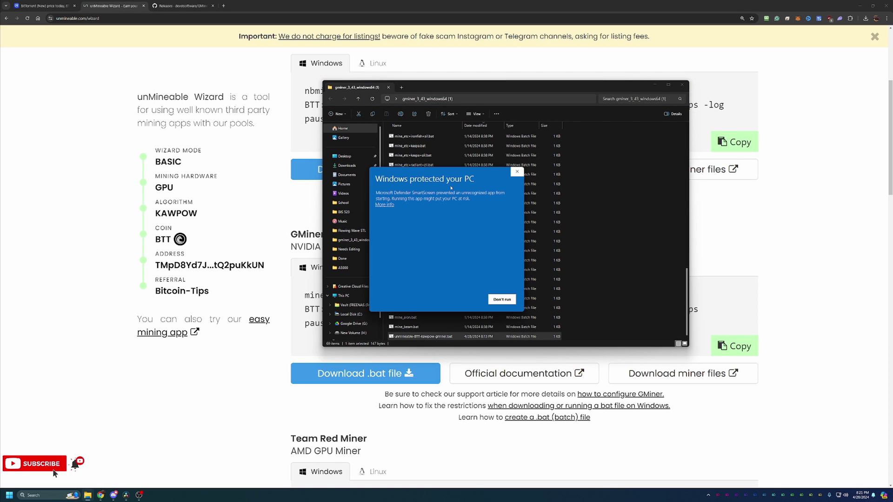
{"action": "left_click", "coordinate": [379, 205]}
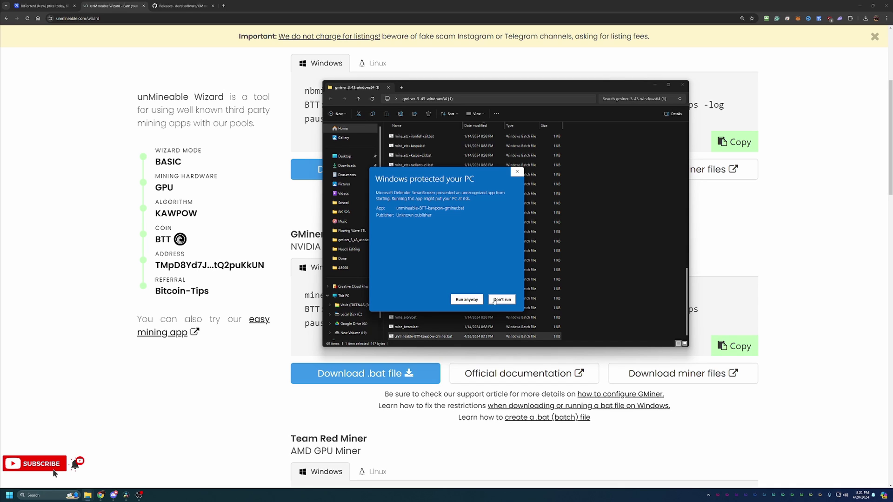
Run the batch file anyway and minimize File Explorer while GMiner starts mining
{"action": "left_click", "coordinate": [466, 299]}
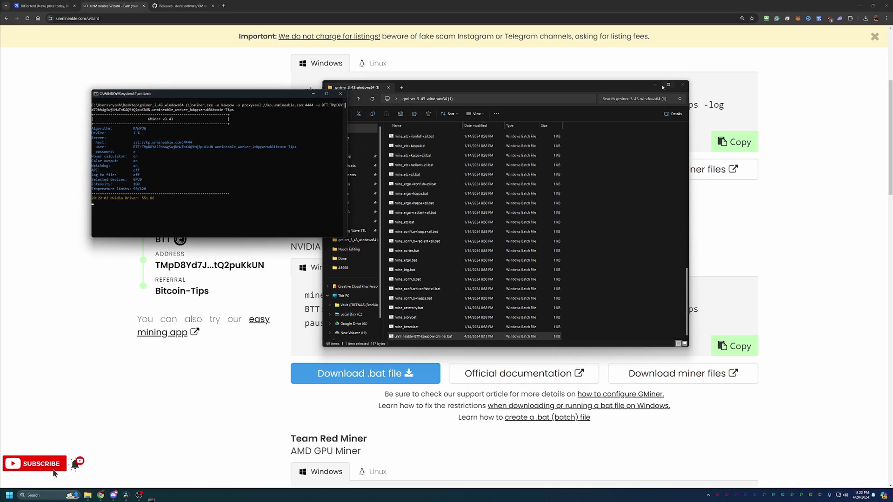
{"action": "left_click", "coordinate": [654, 85]}
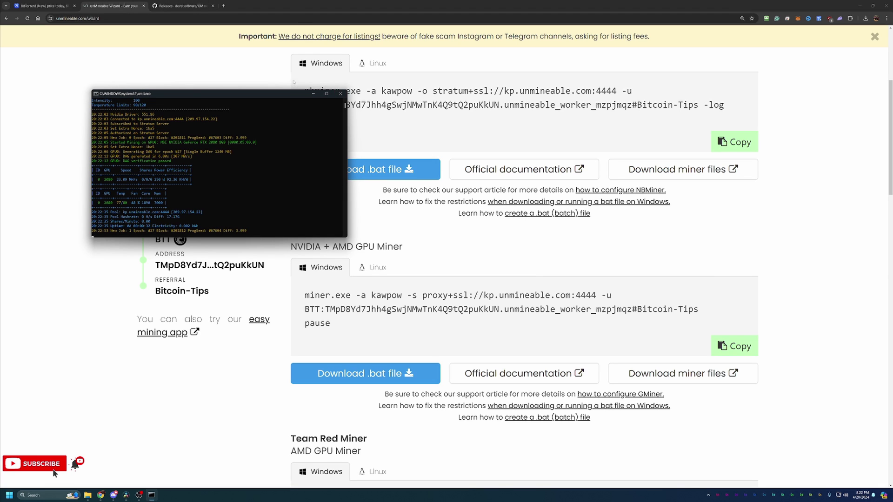
Move the running GMiner cmd.exe console to the centre of the screen
{"action": "left_click_drag", "start_coordinate": [287, 94], "coordinate": [451, 139]}
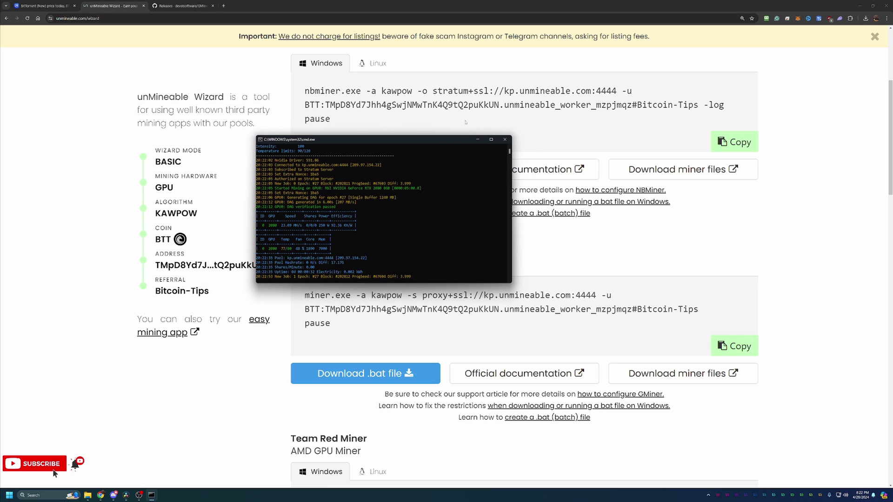